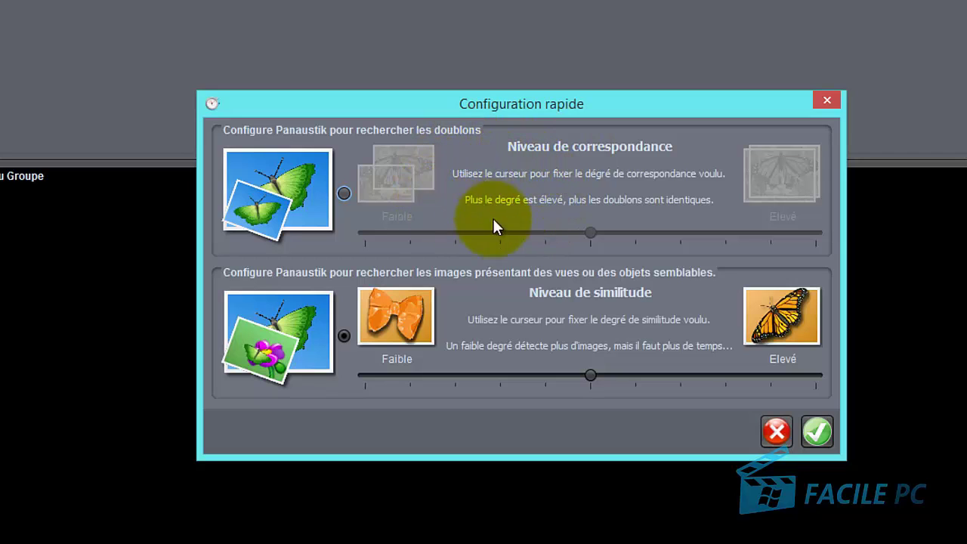
Step: Configure the quick settings to search for duplicates with the correspondence level at its maximum (Elevé)
left_click(345, 193)
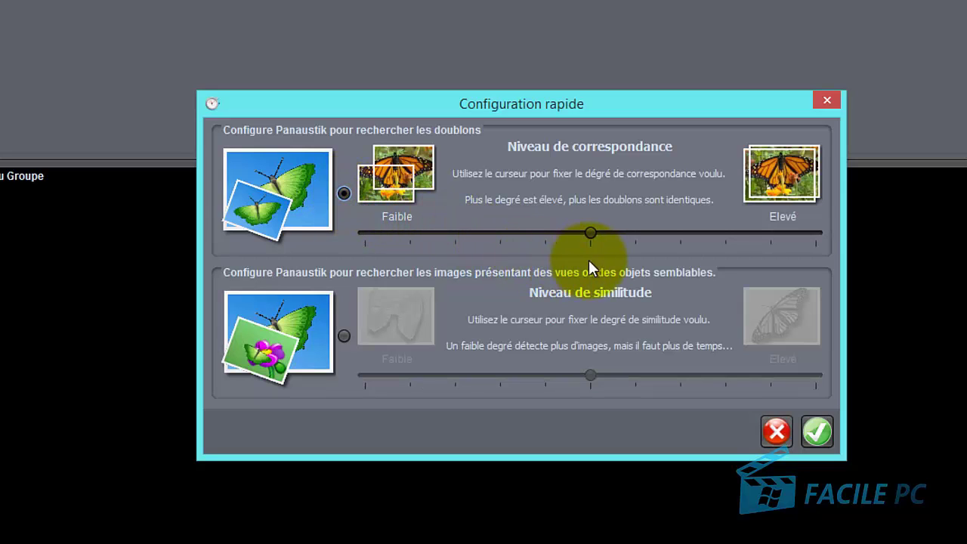
left_click_drag(590, 232, 350, 234)
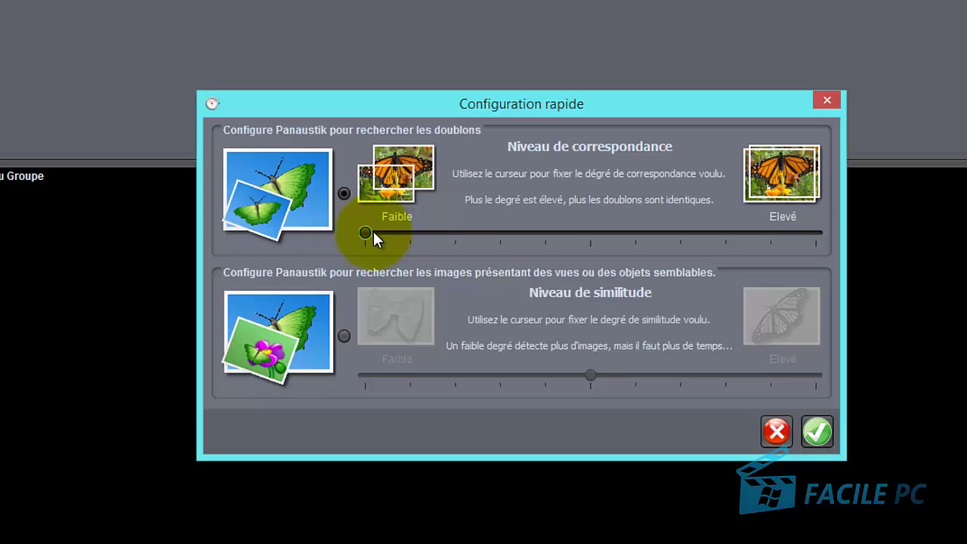
left_click_drag(369, 233, 836, 252)
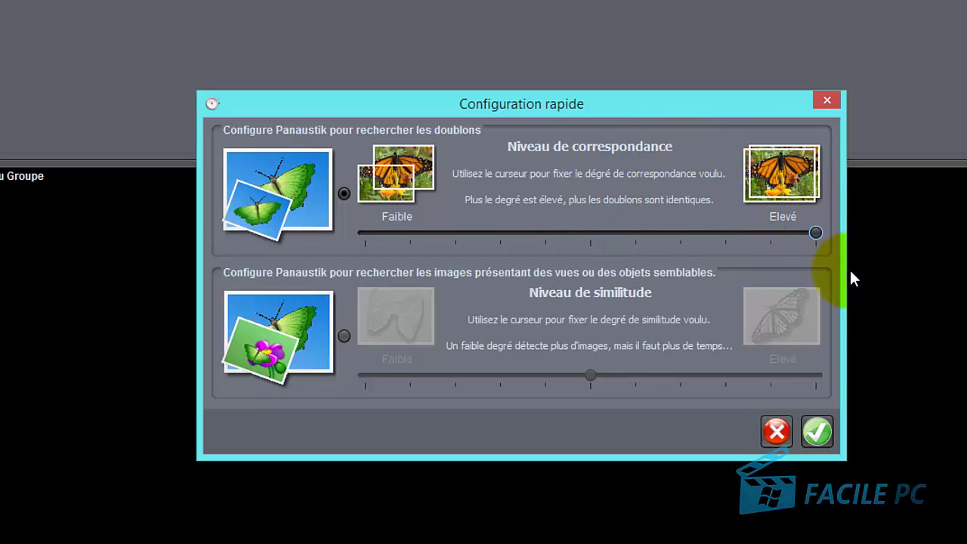
left_click(818, 433)
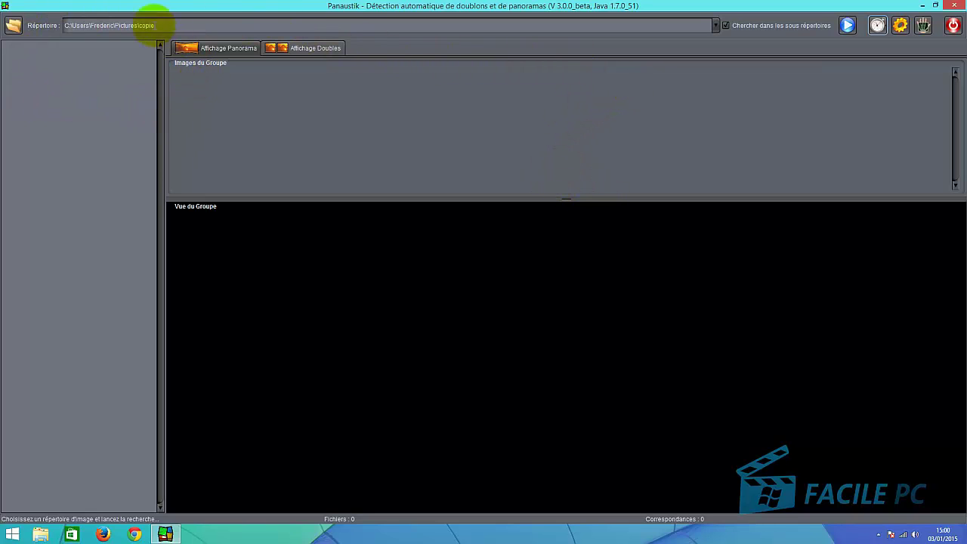
Step: Set the search directory to the "photos mobile" folder on the desktop and run the duplicate search
left_click(14, 27)
left_click(450, 203)
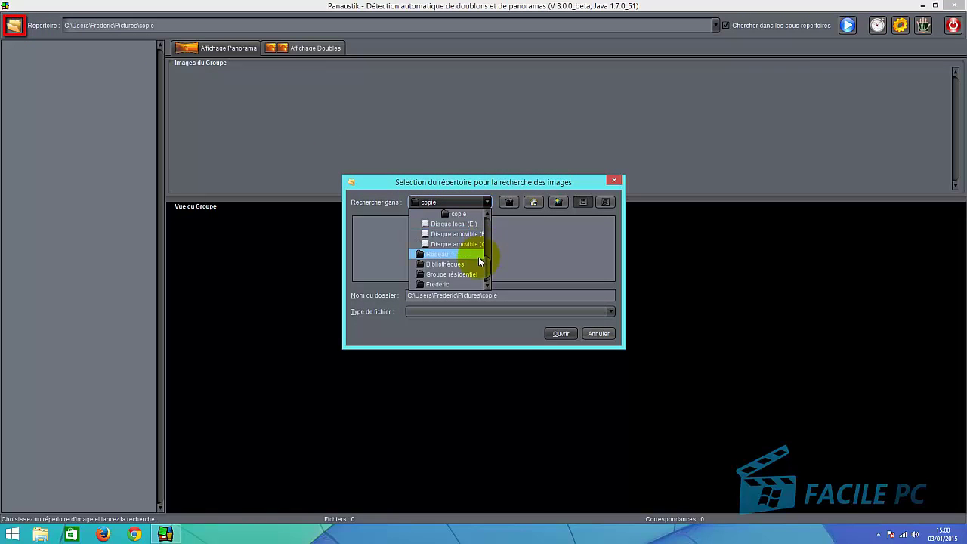
scroll(488, 259, "up", 2)
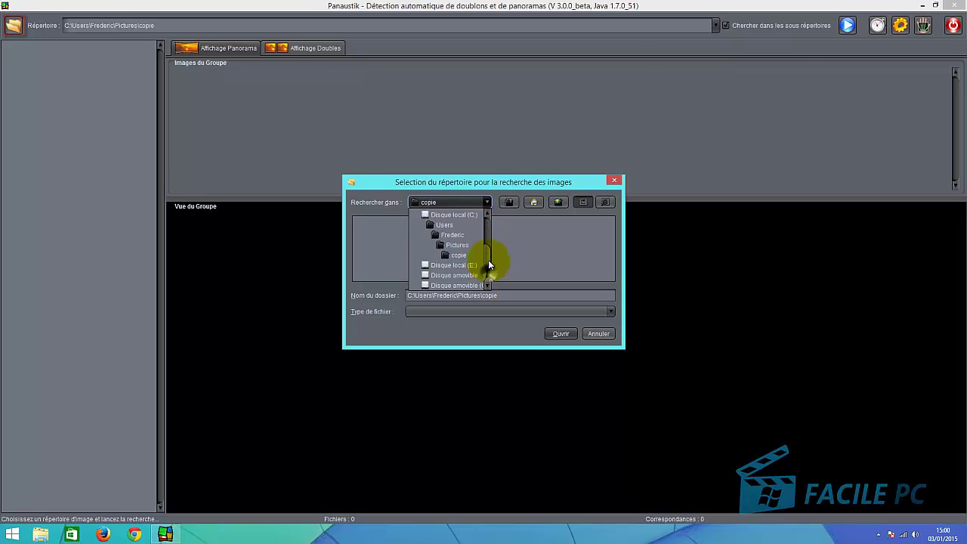
left_click_drag(488, 260, 495, 235)
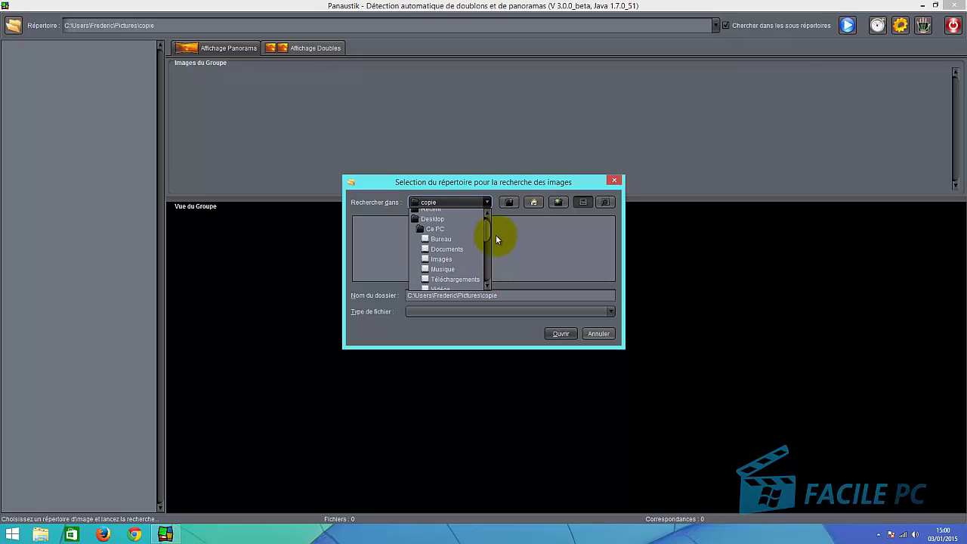
left_click(464, 246)
double_click(381, 223)
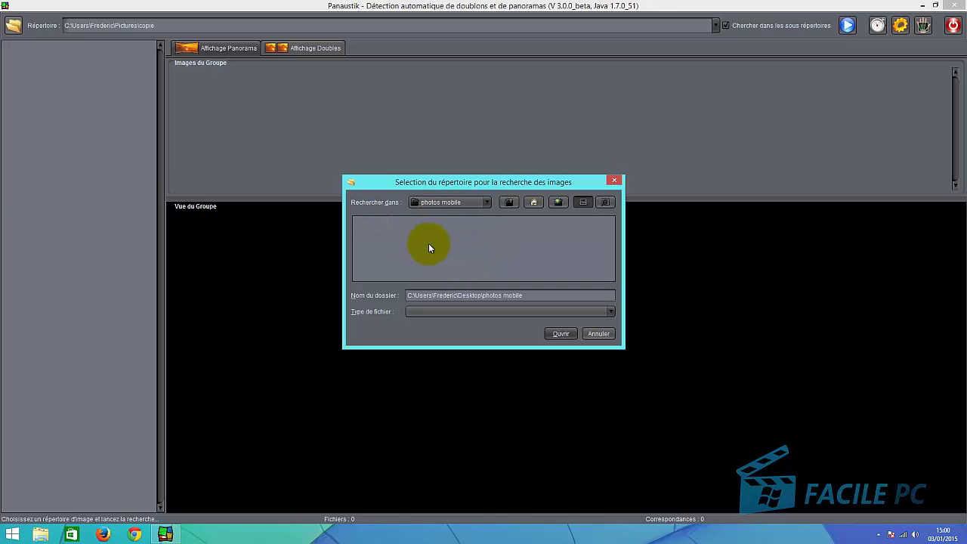
left_click(561, 334)
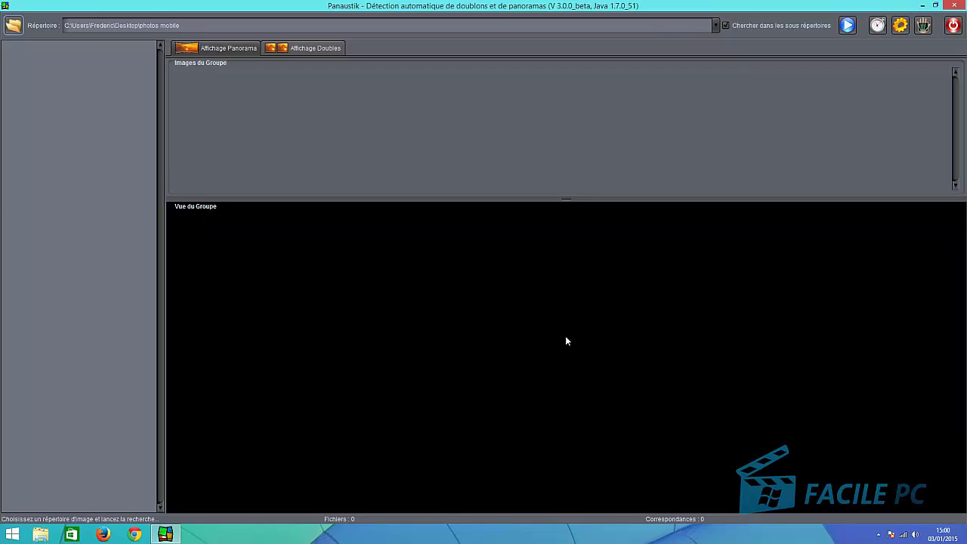
left_click(847, 27)
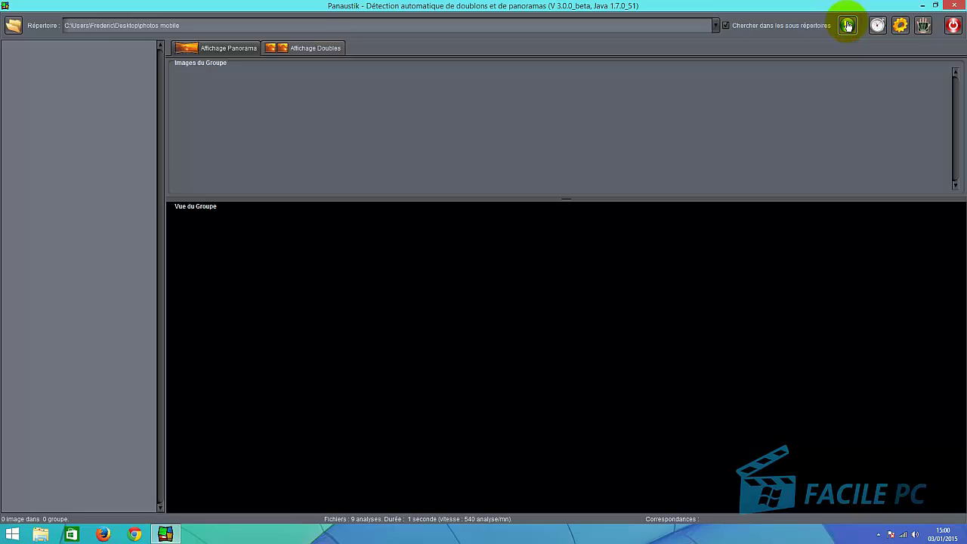
Step: Open the "photos mobile" folder on the desktop in File Explorer and make a copy of the paris image there
left_click(925, 6)
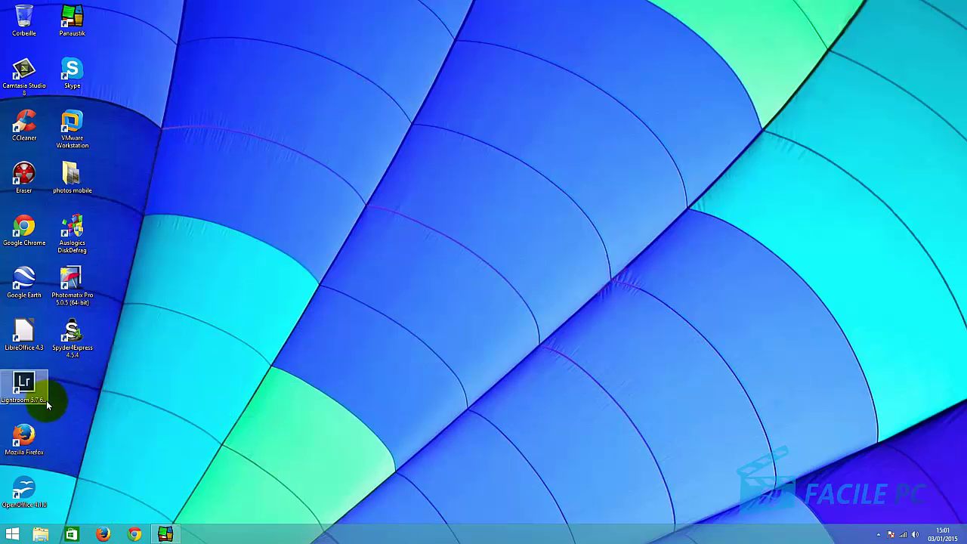
double_click(79, 183)
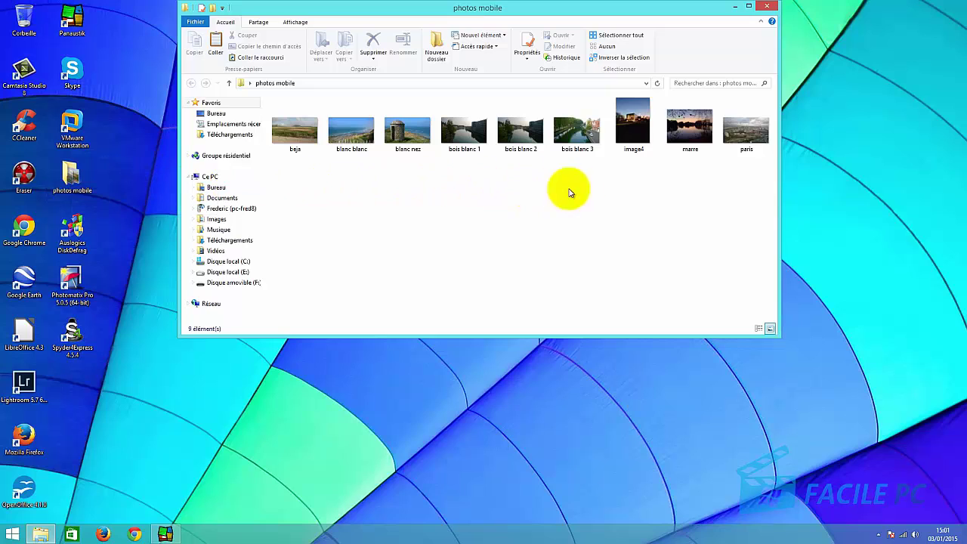
right_click(757, 136)
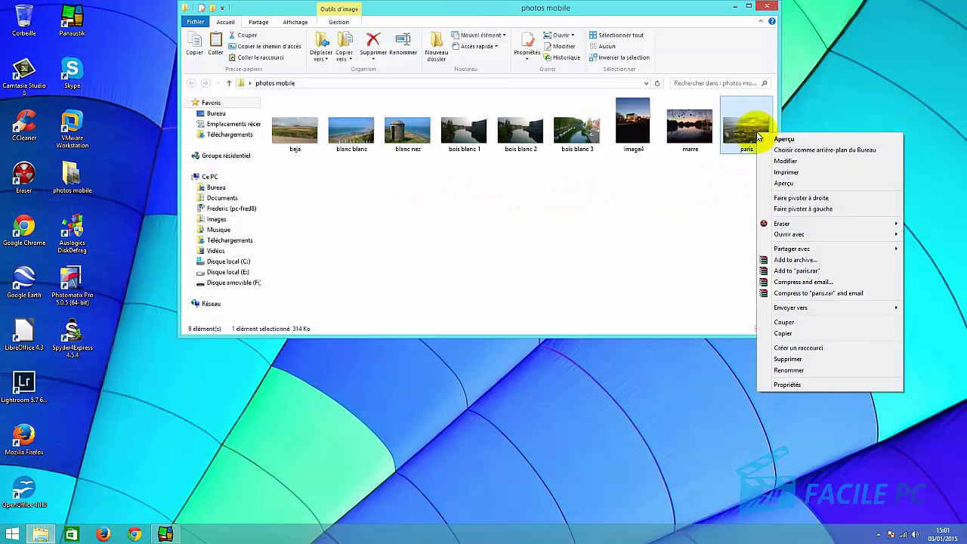
left_click(813, 341)
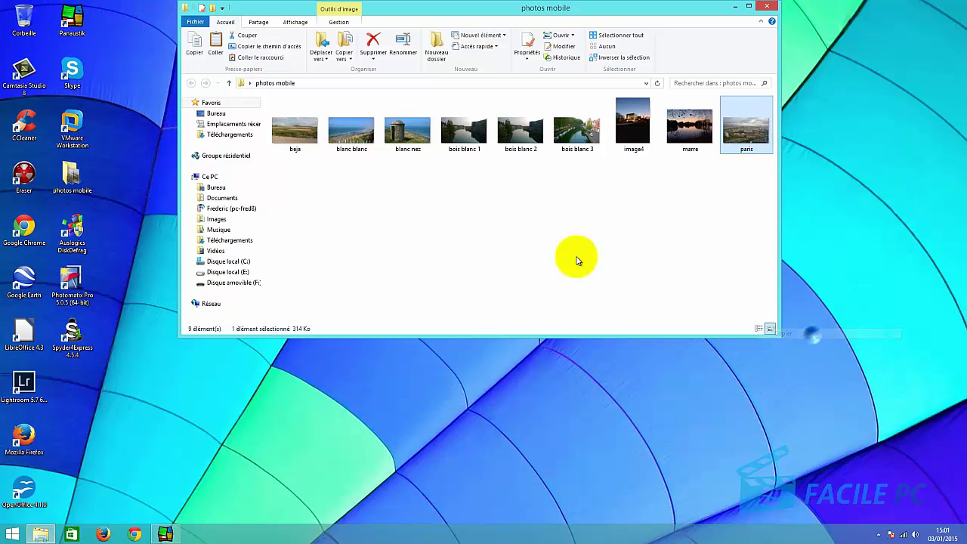
key("ctrl+v")
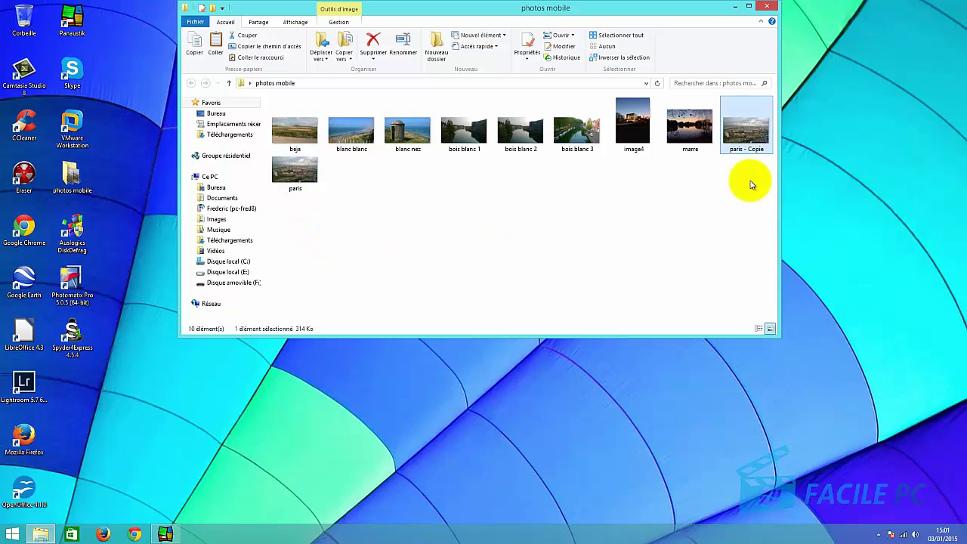
Step: Rename the copied paris image as test
right_click(759, 151)
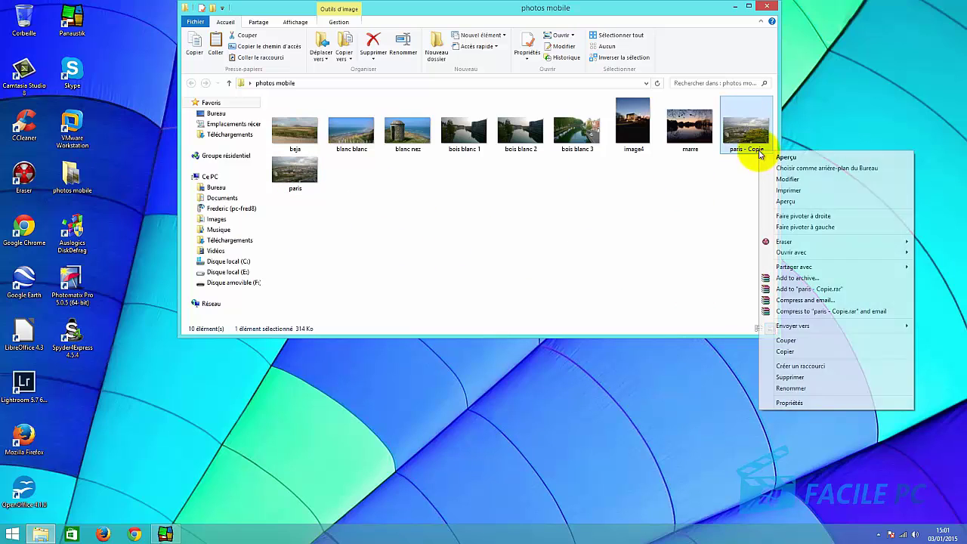
left_click(810, 389)
type("test")
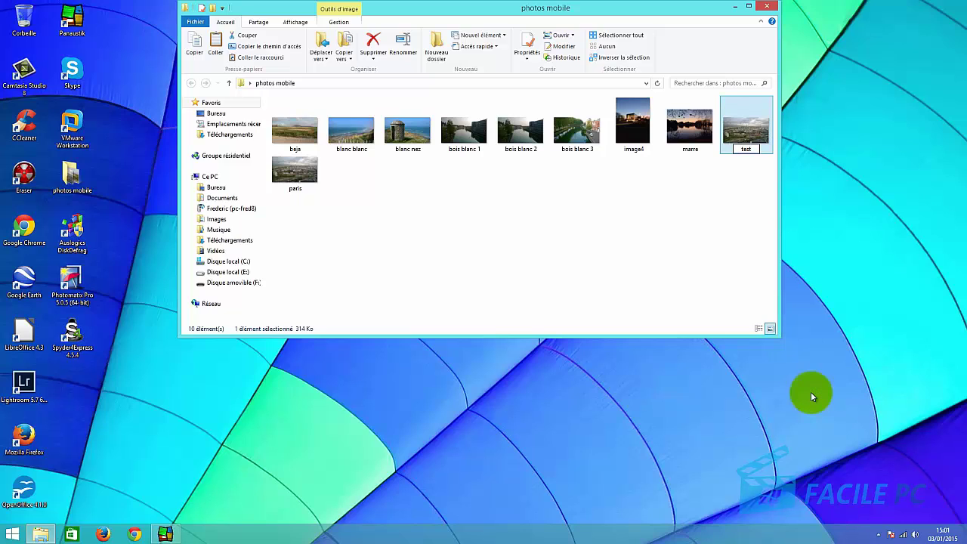
key("Return")
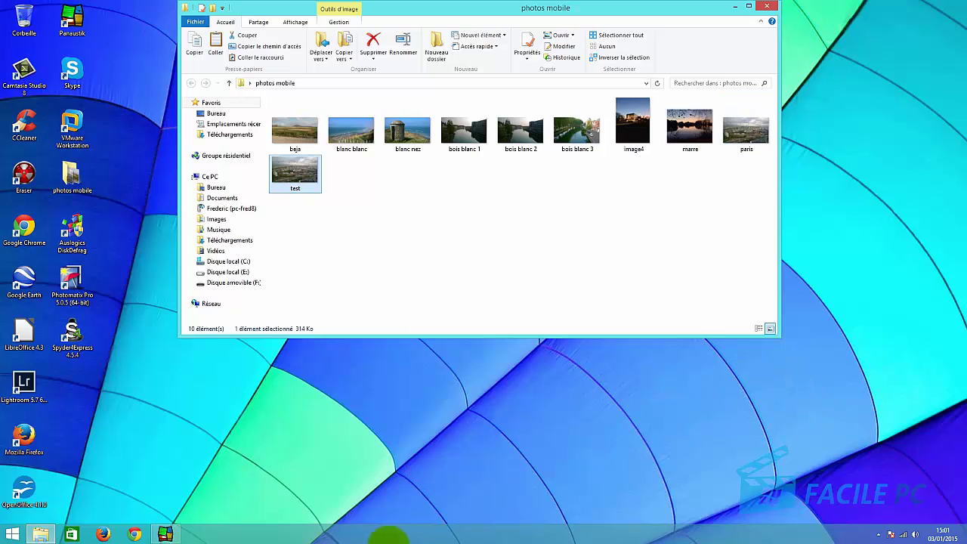
Step: Rerun the duplicate search in Panaustik and permanently delete the duplicate test.jpg from the disk
left_click(165, 534)
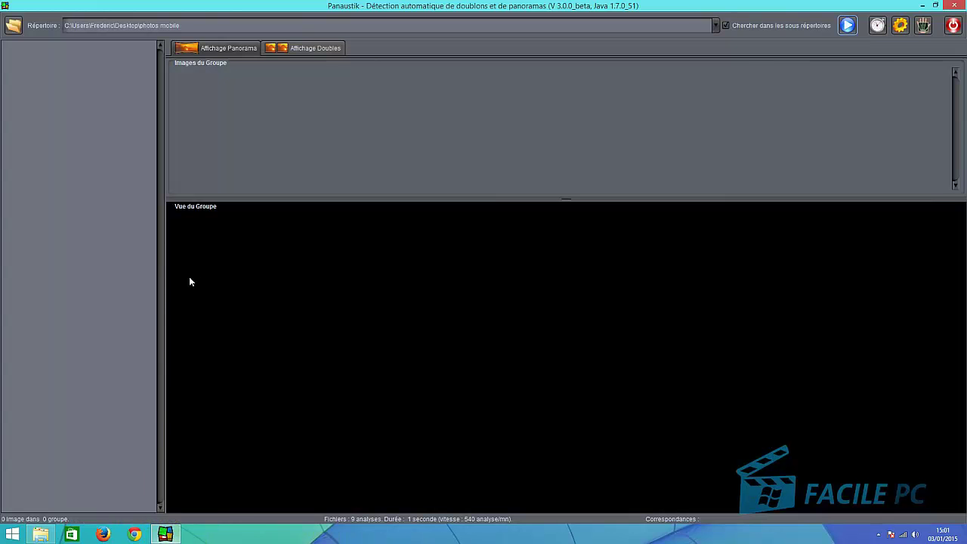
left_click(848, 28)
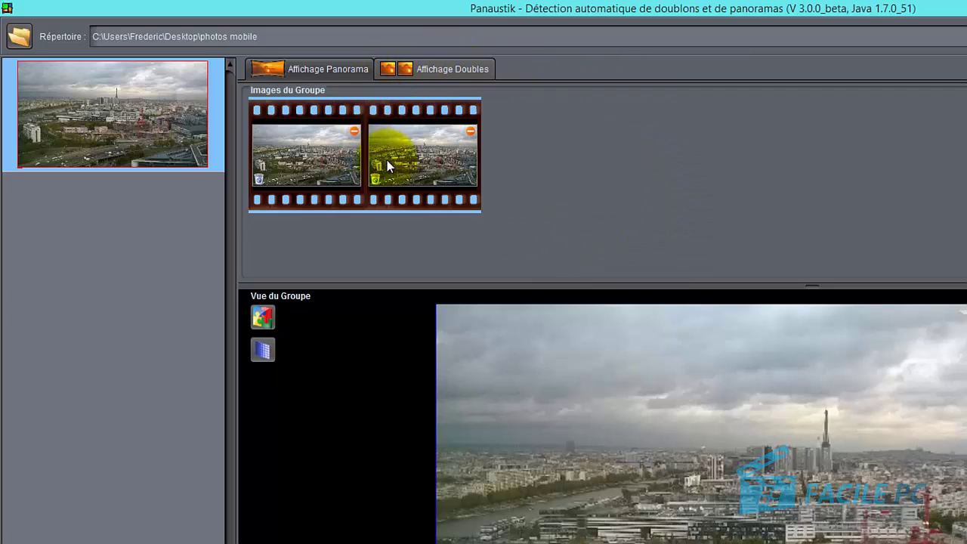
right_click(411, 170)
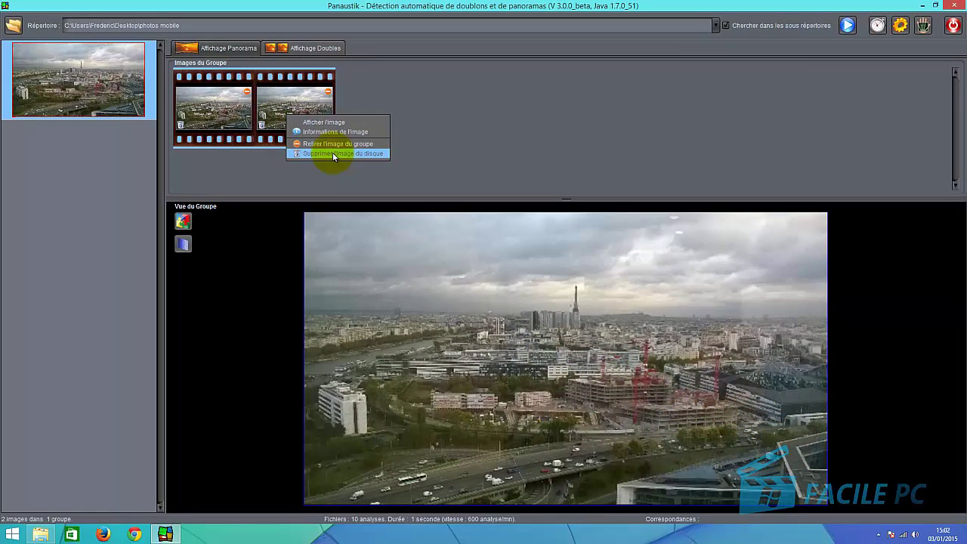
left_click(333, 154)
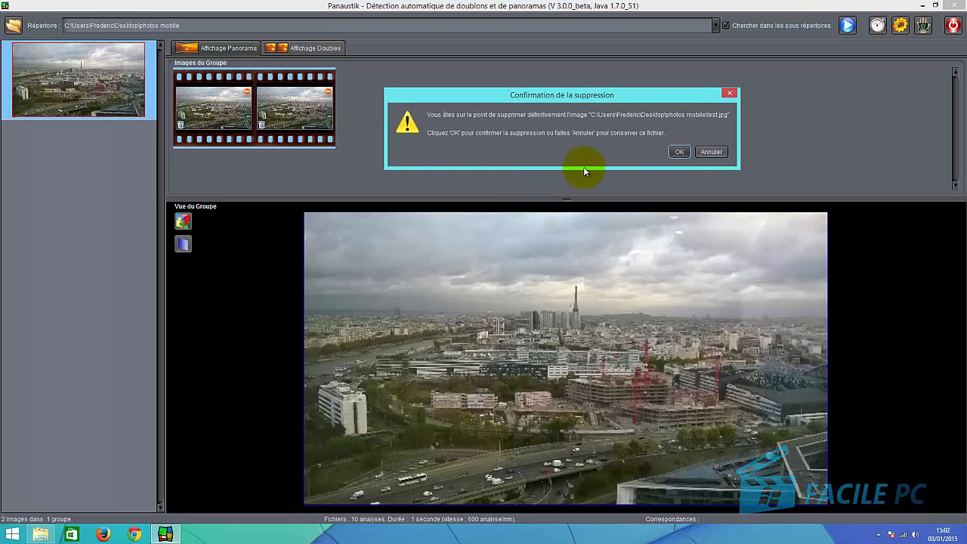
left_click(679, 151)
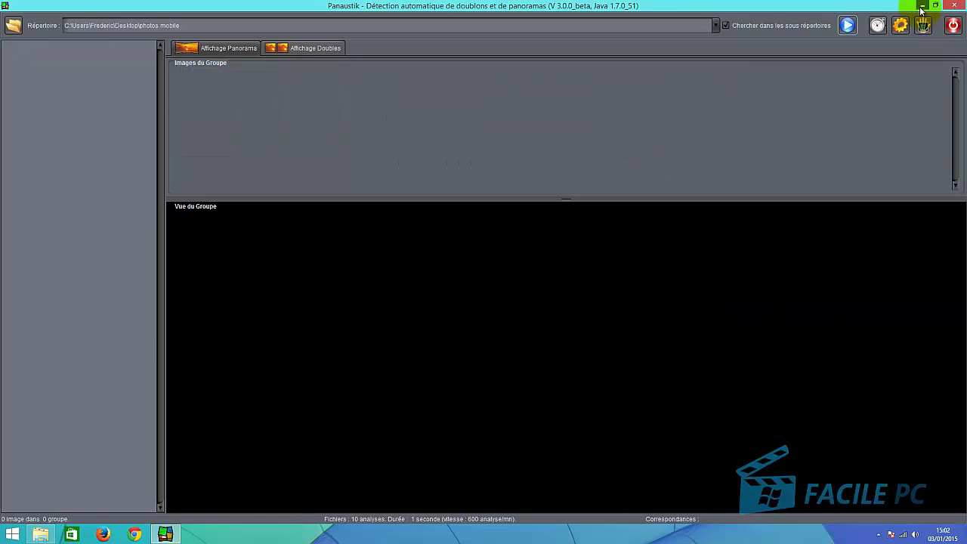
Step: Check the contents of the "photos mobile" folder in File Explorer and return to Panaustik
left_click(922, 5)
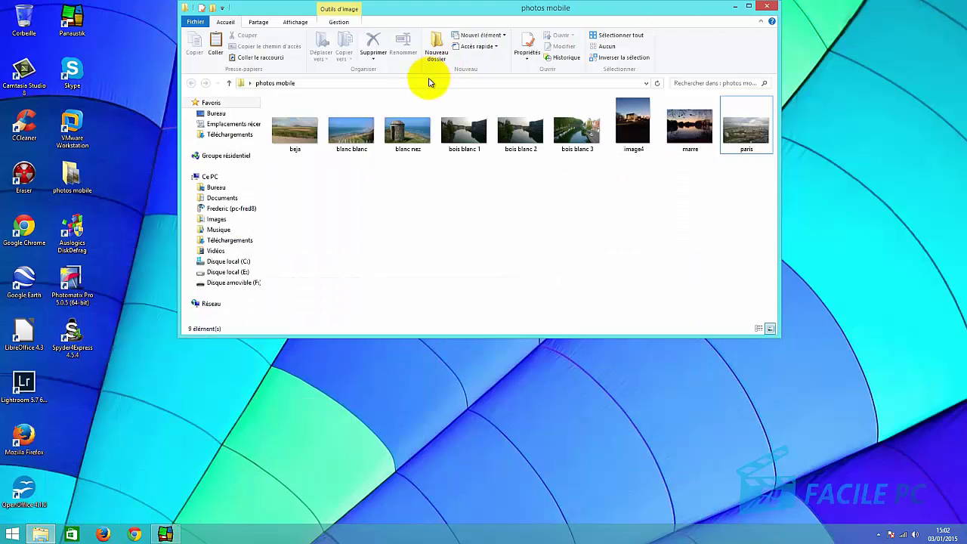
left_click(166, 534)
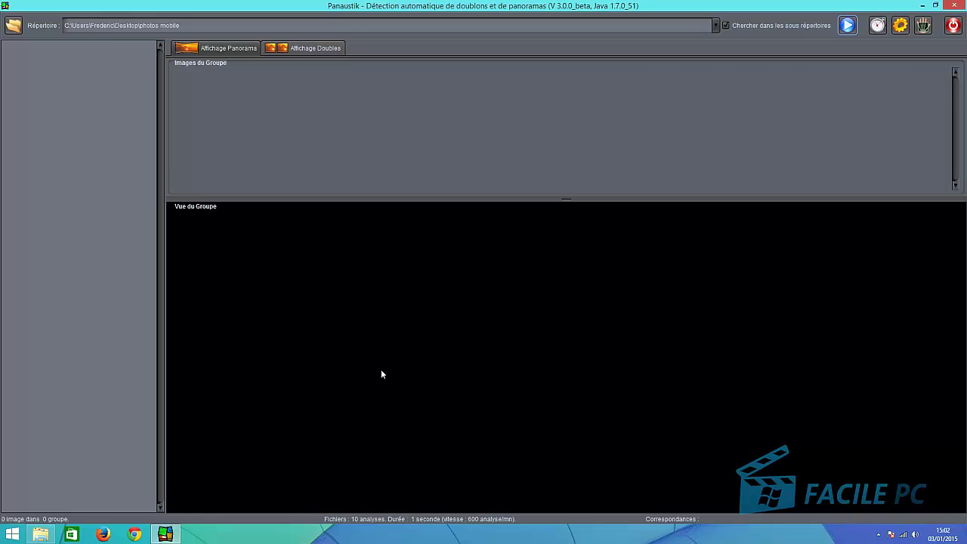
Step: Configure the search for images with similar views or objects at the maximum similarity level (Elevé) and run it
left_click(876, 26)
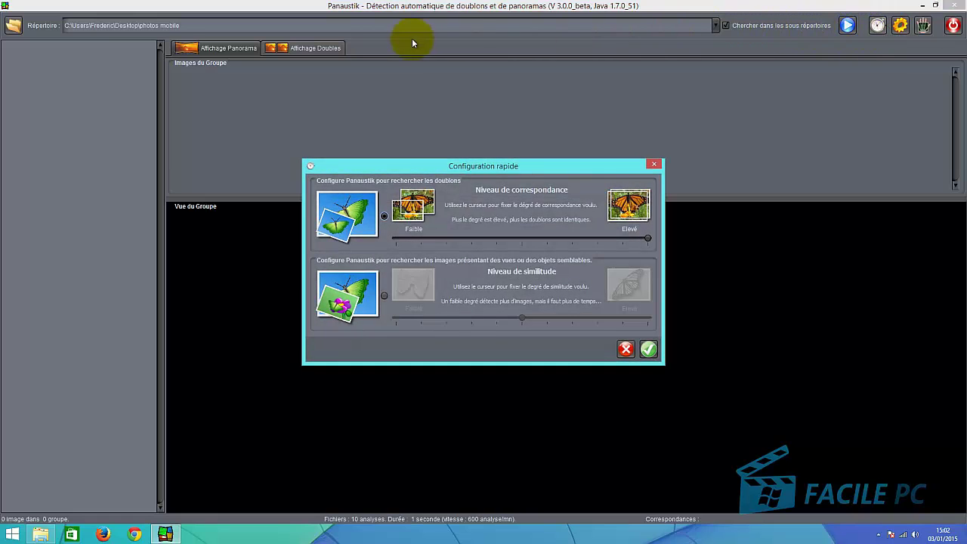
left_click(385, 295)
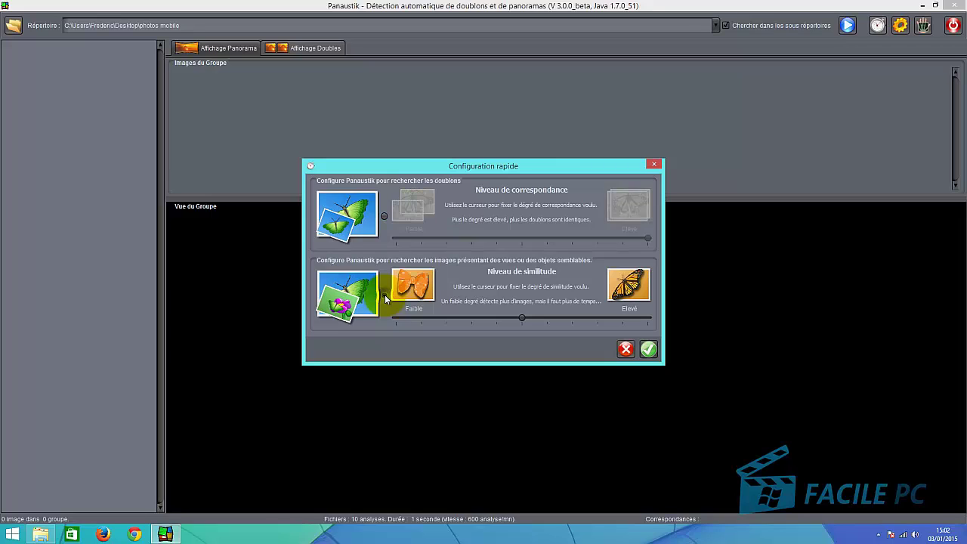
left_click_drag(520, 318, 625, 321)
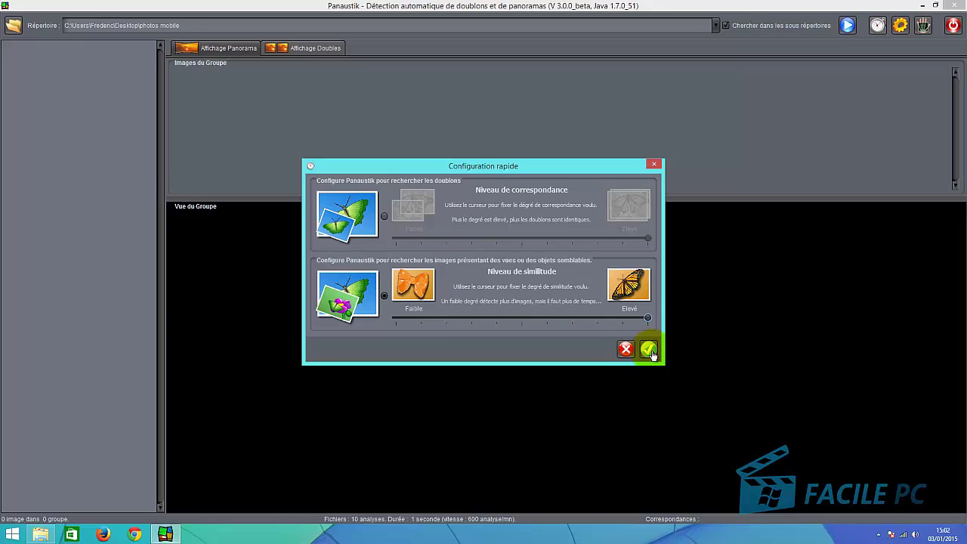
left_click(649, 349)
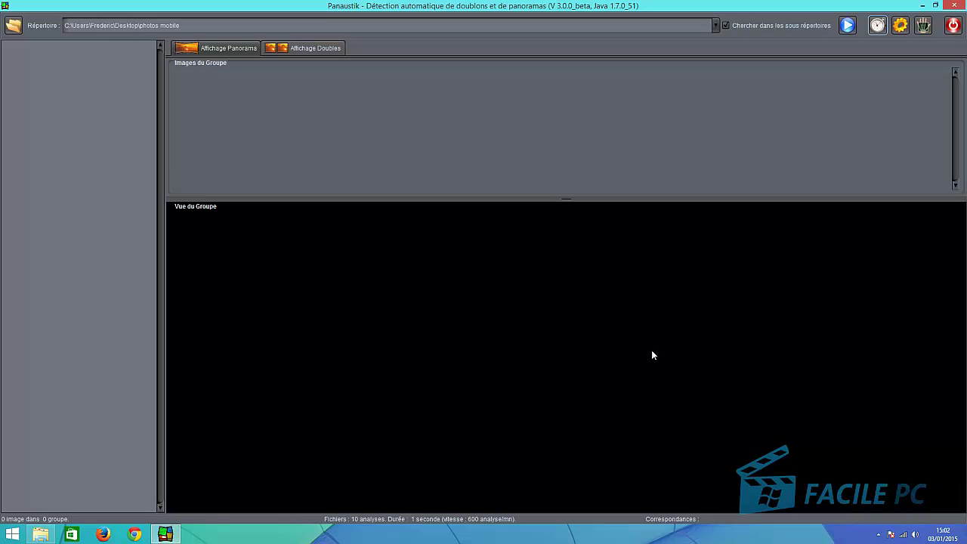
left_click(847, 26)
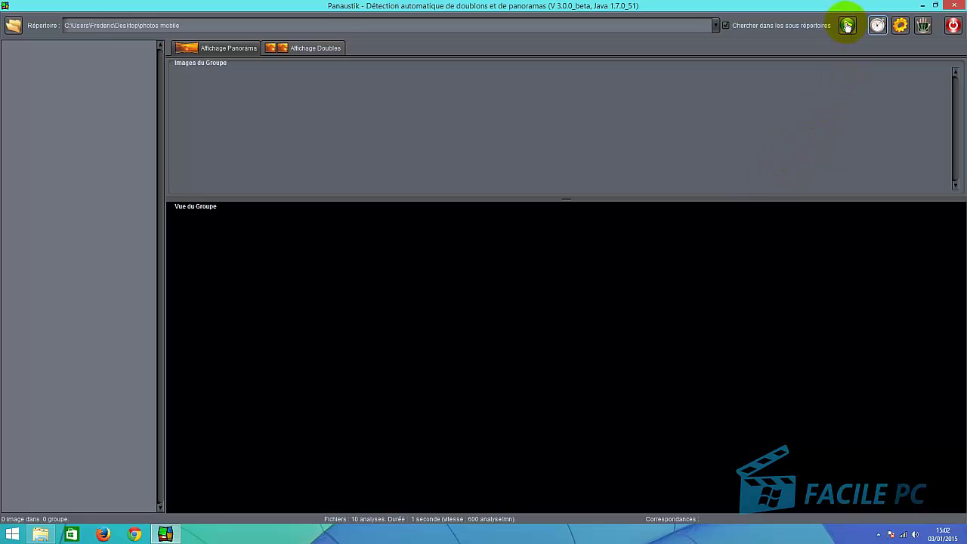
left_click(847, 26)
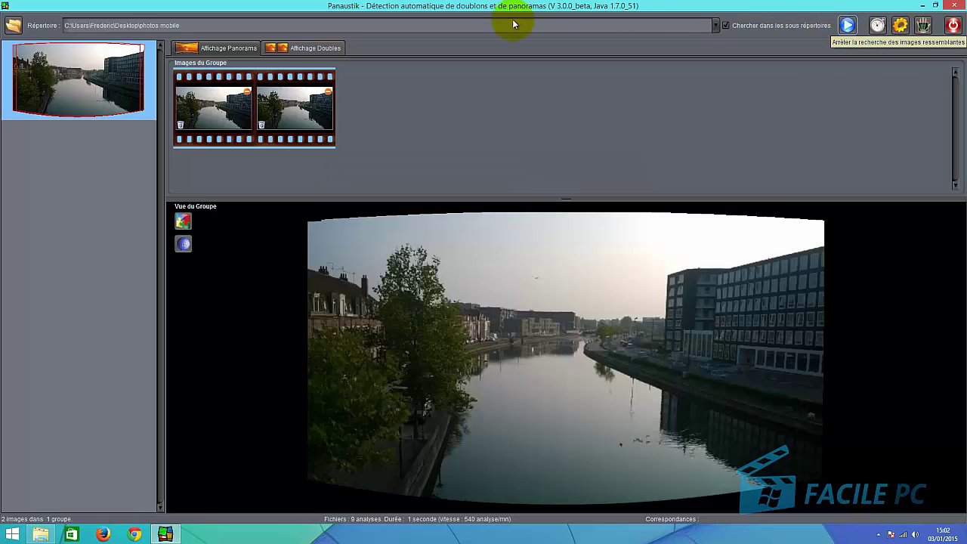
Step: Examine the two grouped river photos in the panorama view and compare them side by side in Affichage Doubles
mouse_move(217, 111)
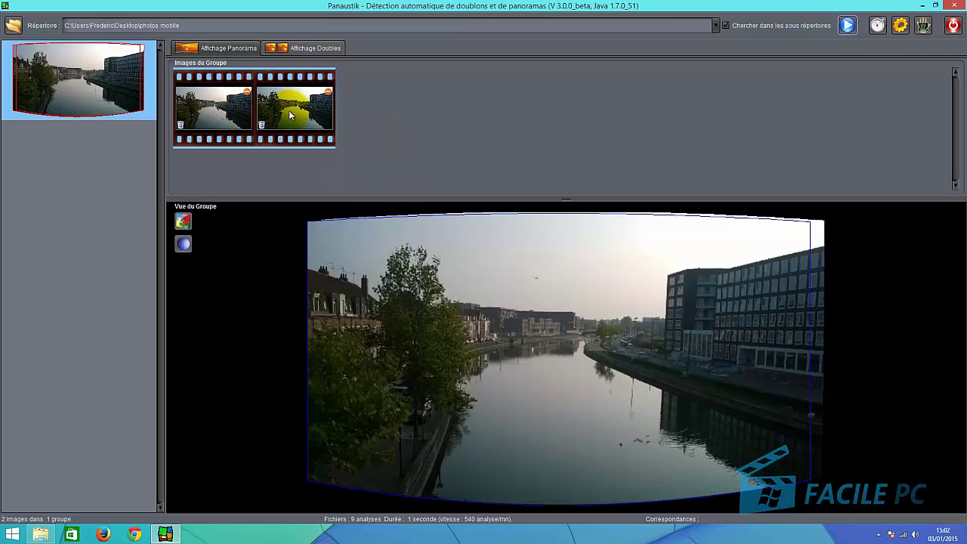
mouse_move(290, 110)
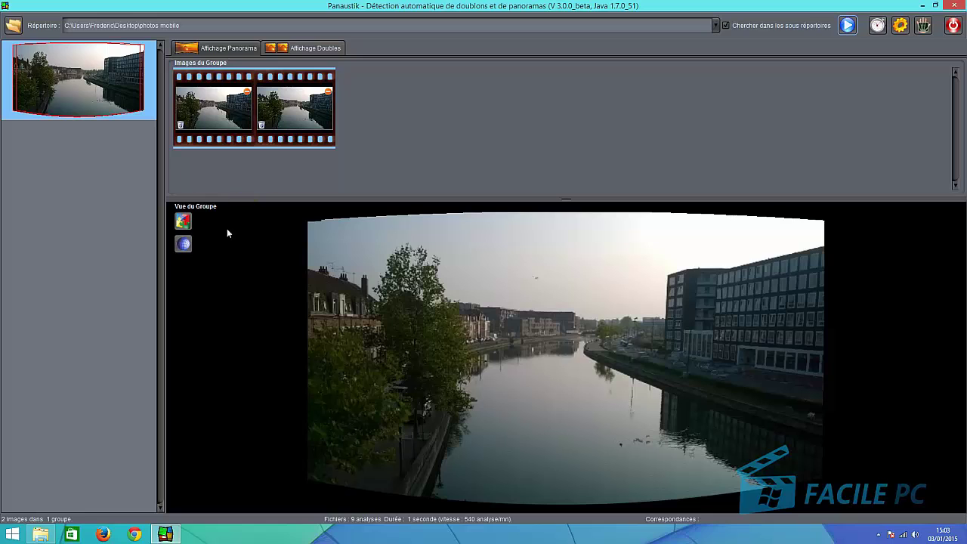
left_click(228, 45)
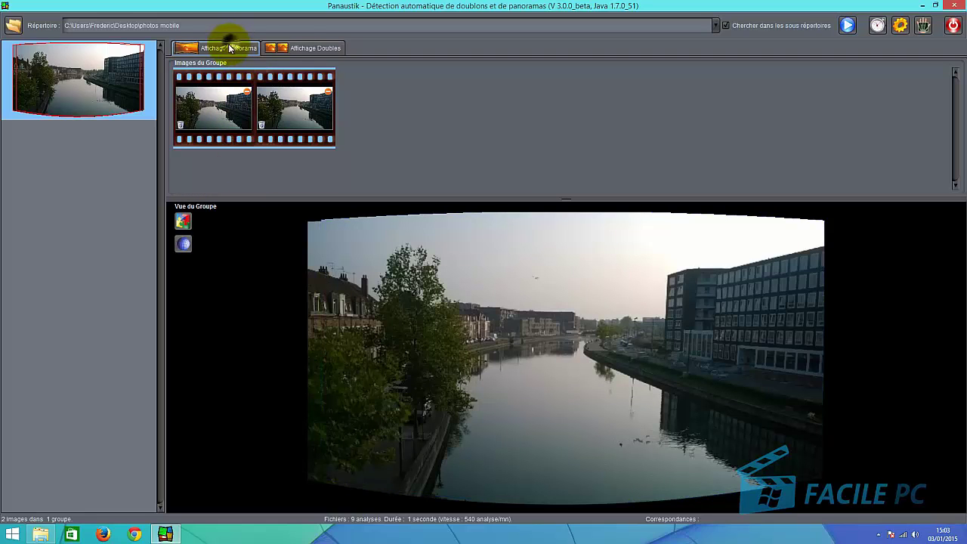
left_click(305, 47)
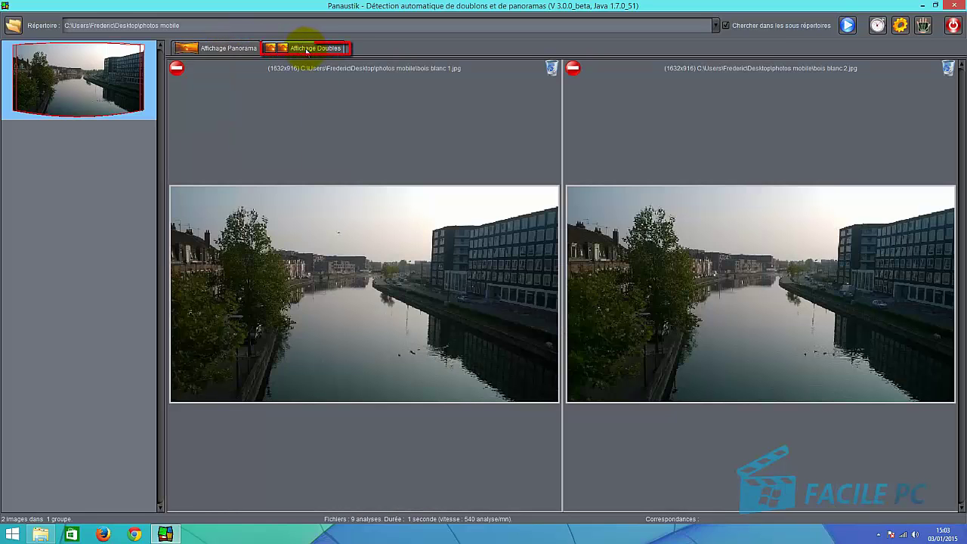